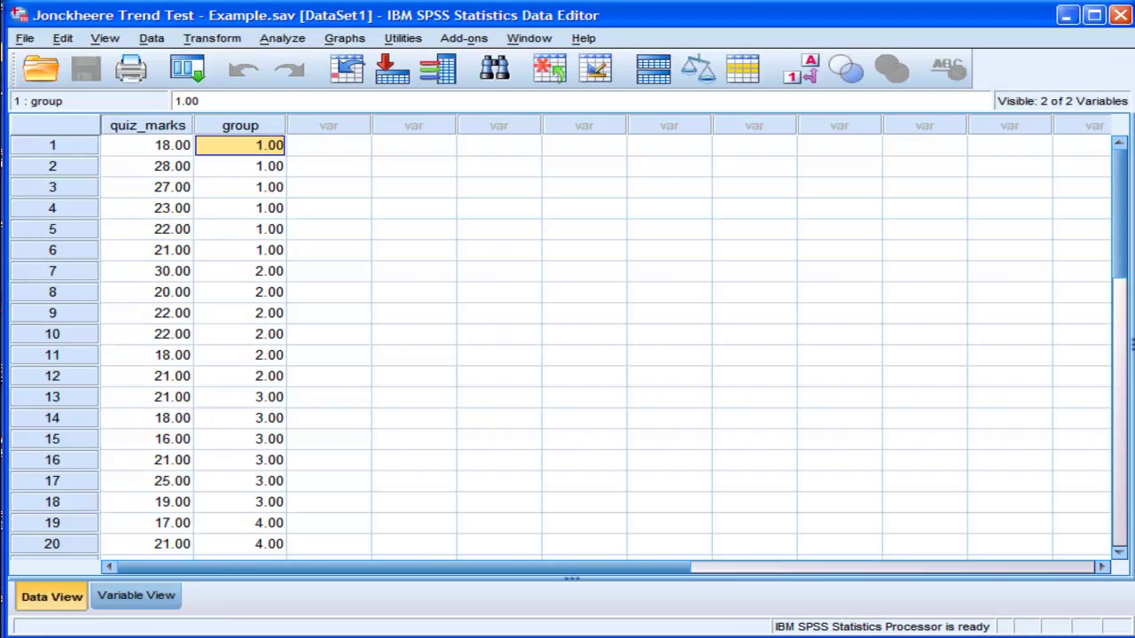
Step: Select quiz_marks for cases 1–5, then review the Jonckheere-Terpstra, Kendall's tau and Kruskal-Wallis tables
left_click(166, 131)
left_click_drag(166, 143, 161, 227)
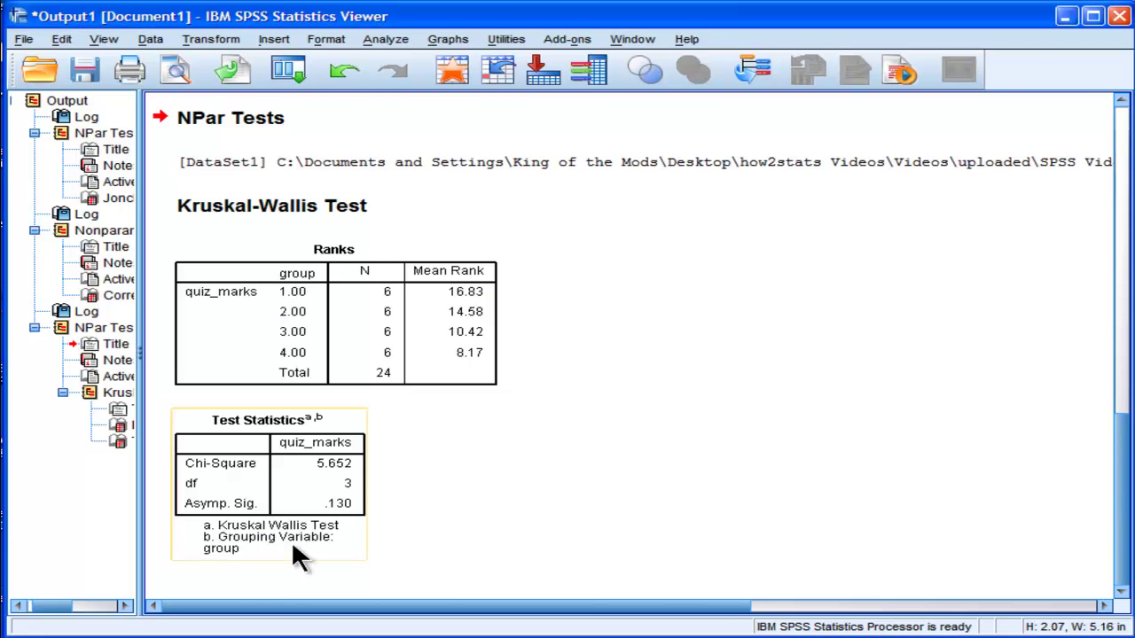
left_click_drag(1103, 532, 1077, 335)
scroll(1068, 319, "up", 5)
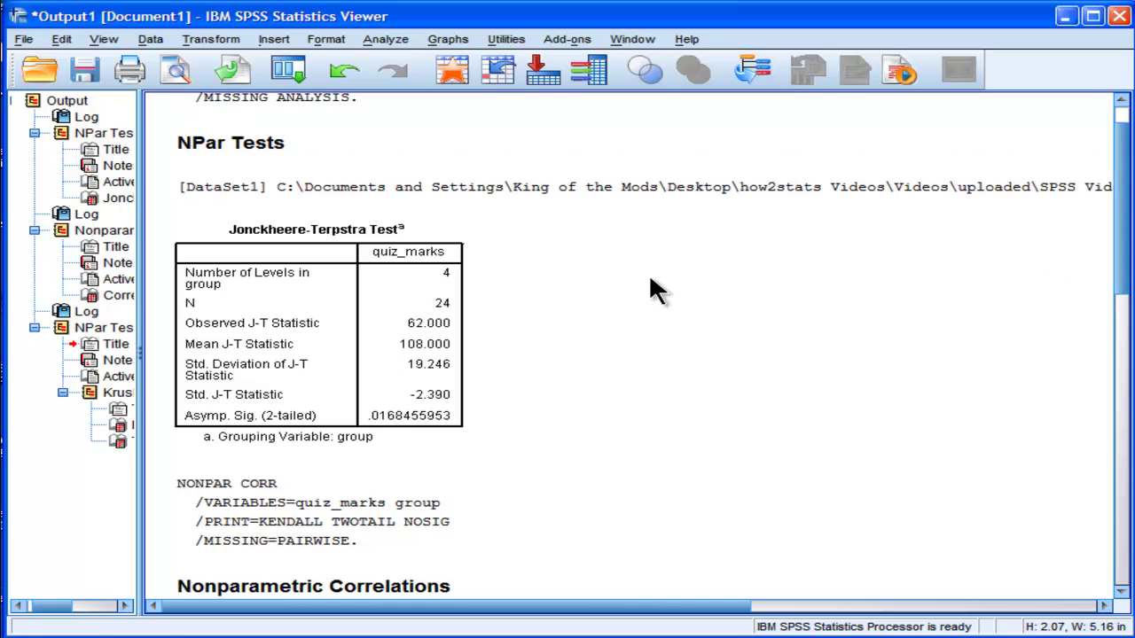
left_click(417, 382)
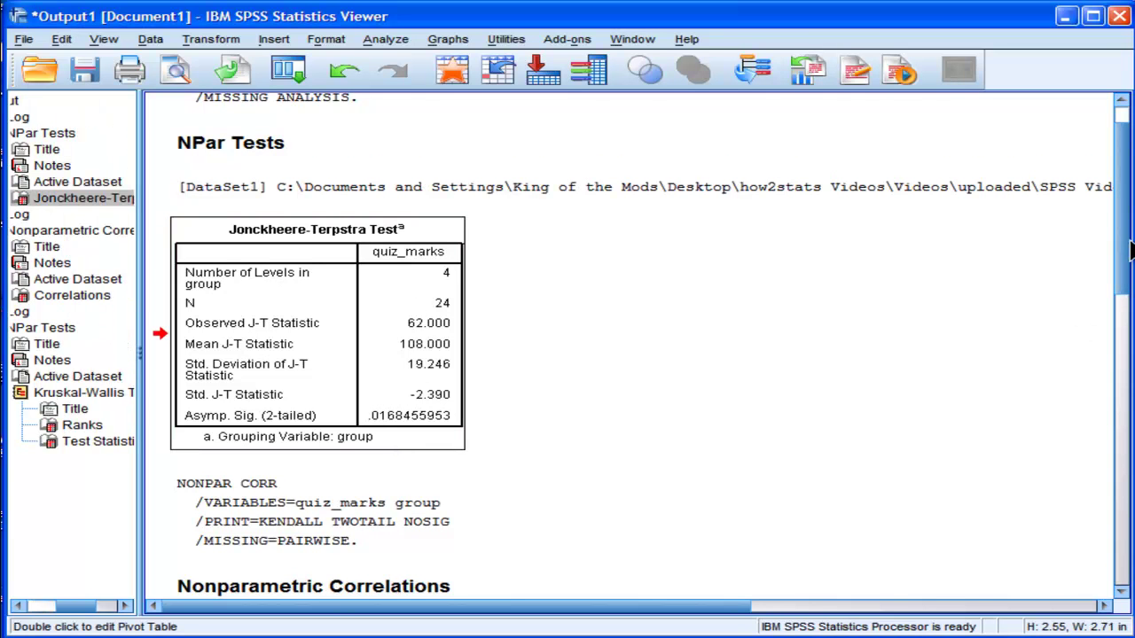
left_click_drag(1124, 319, 1124, 408)
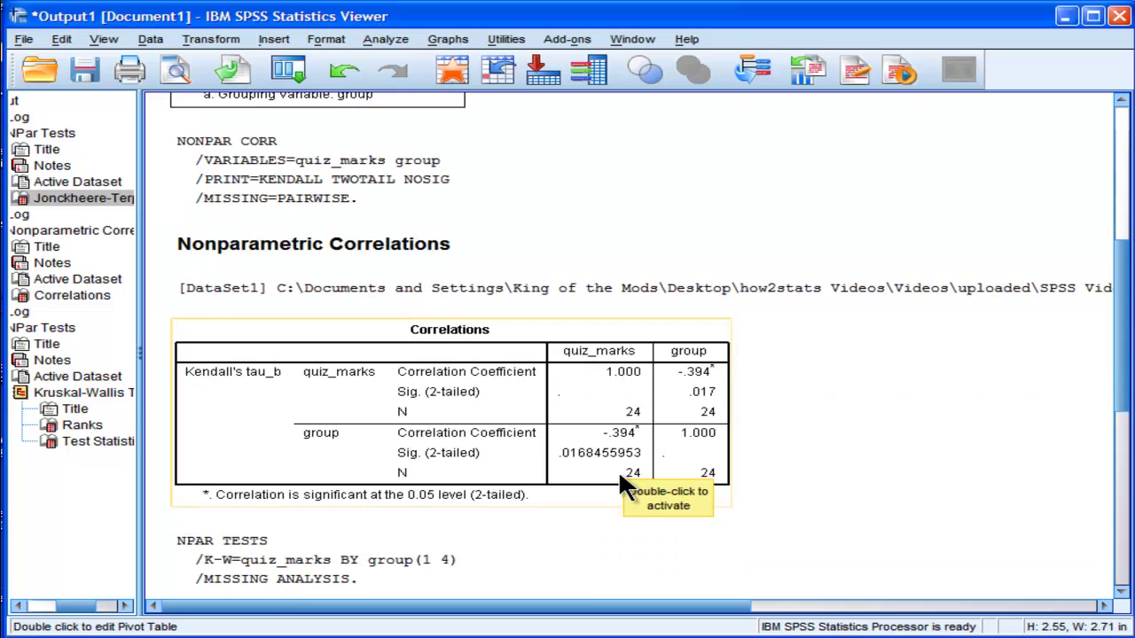
scroll(933, 415, "down", 4)
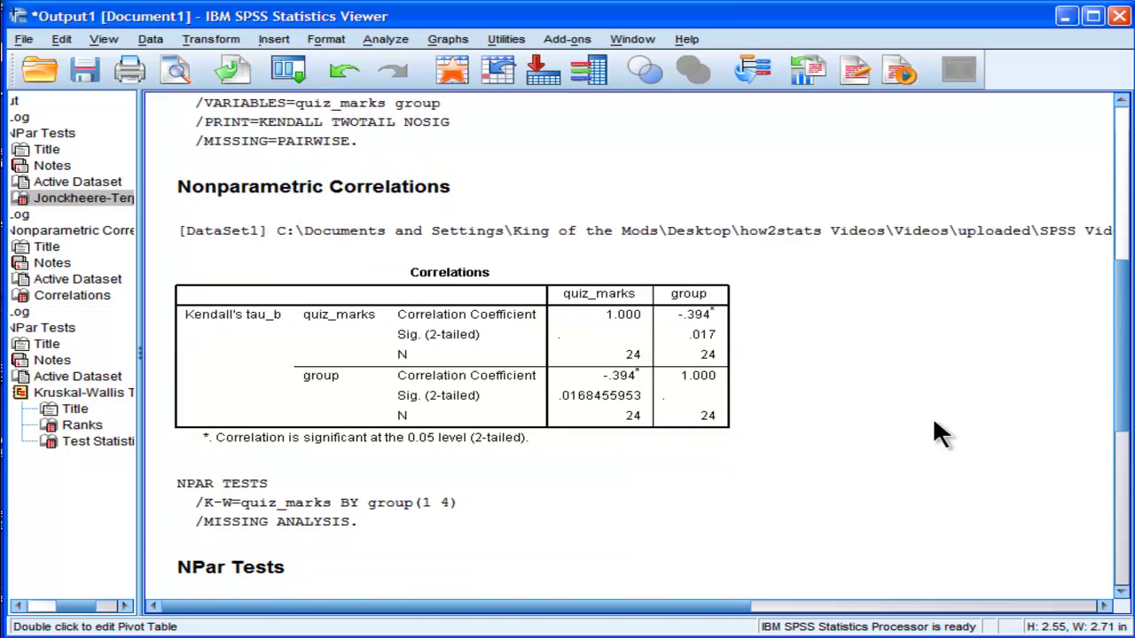
scroll(936, 416, "down", 1)
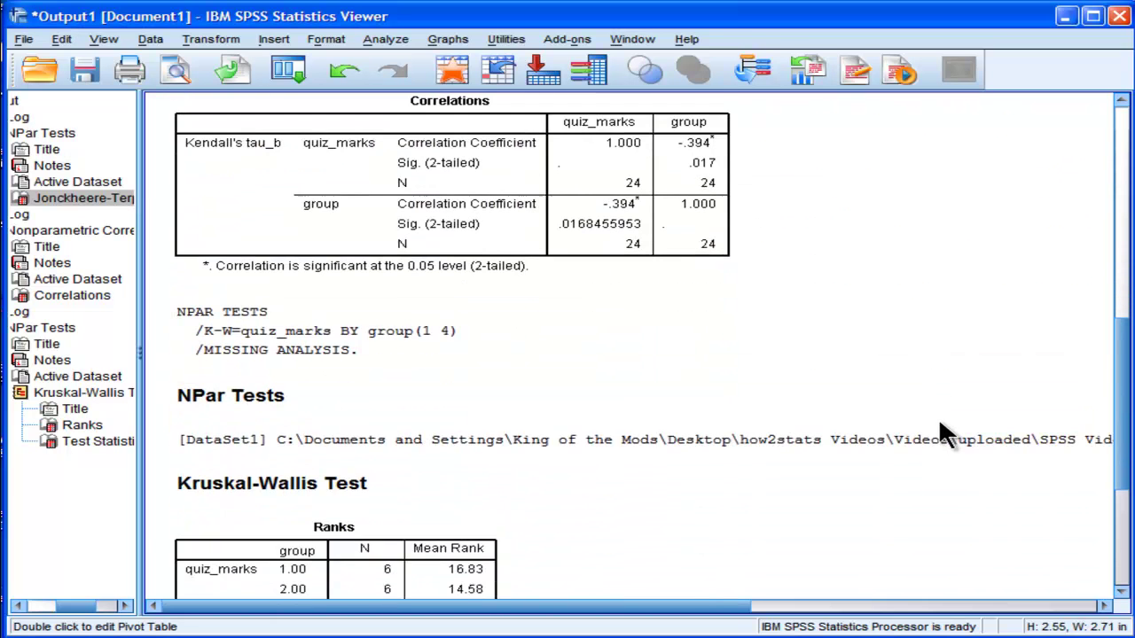
Step: Run a K Independent Samples Median test of quiz_marks by group, with Kruskal-Wallis H unchecked
left_click(377, 37)
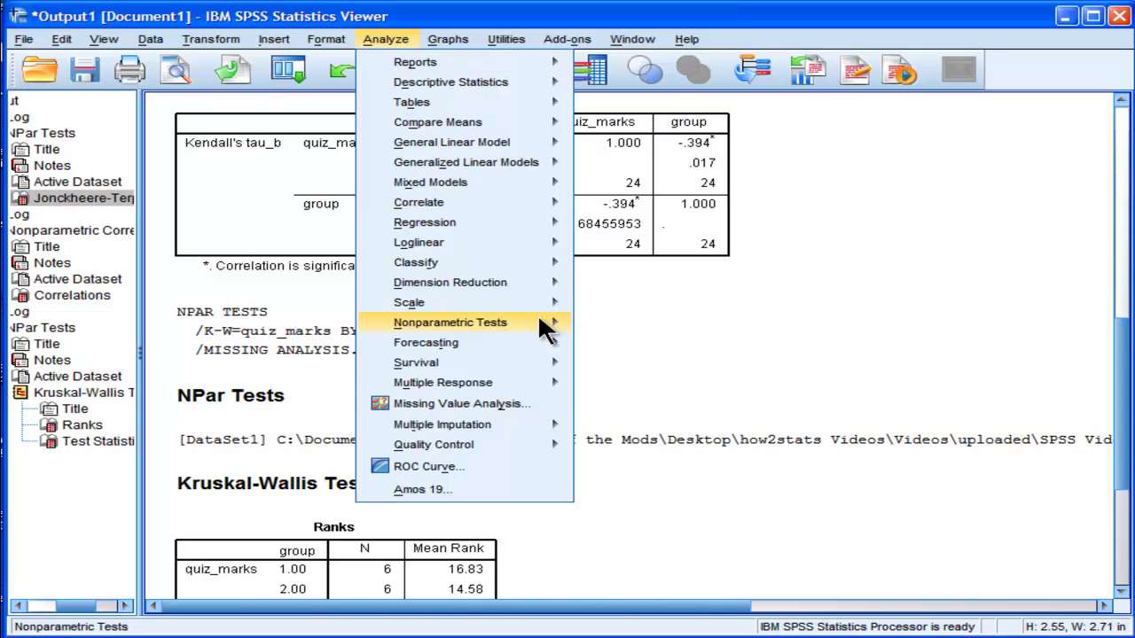
mouse_move(542, 321)
mouse_move(641, 395)
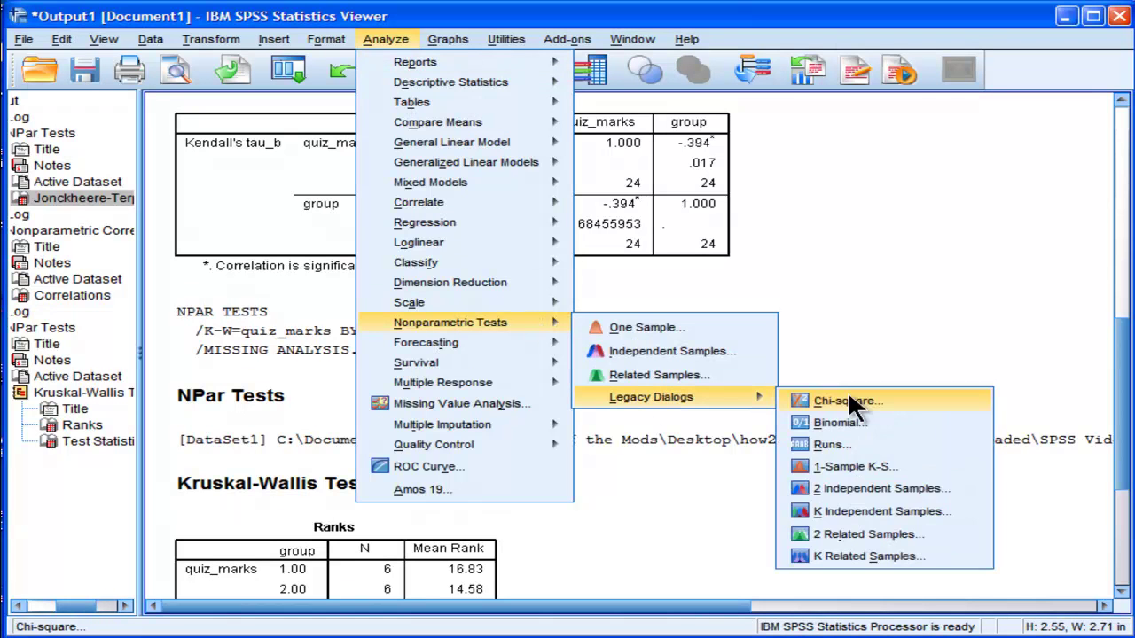
left_click(833, 501)
left_click(490, 406)
left_click(415, 406)
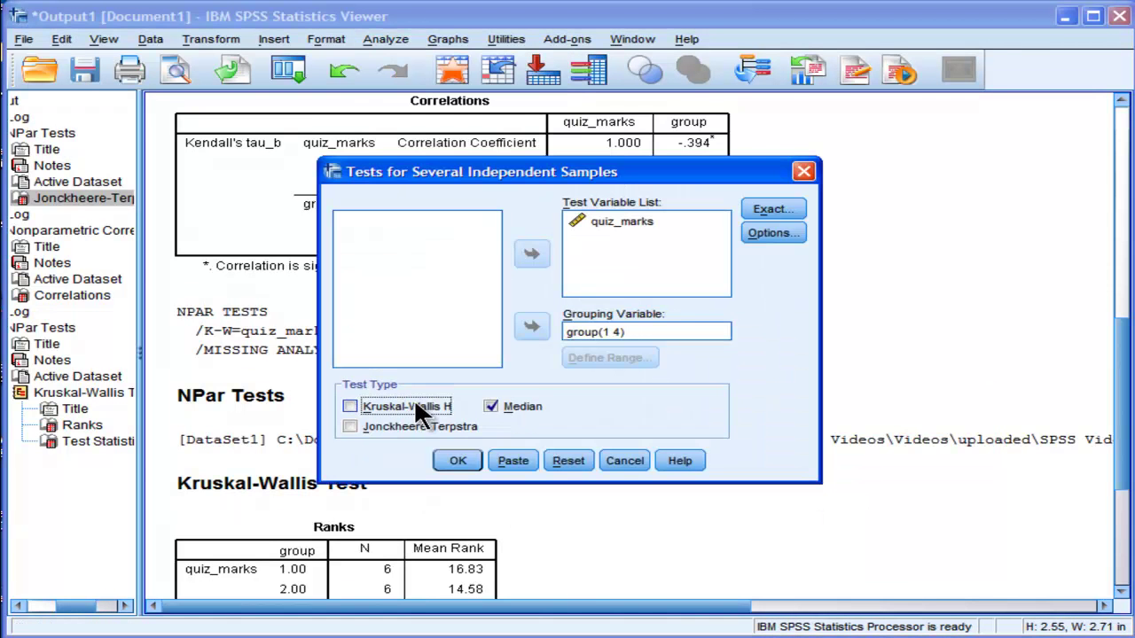
left_click(457, 460)
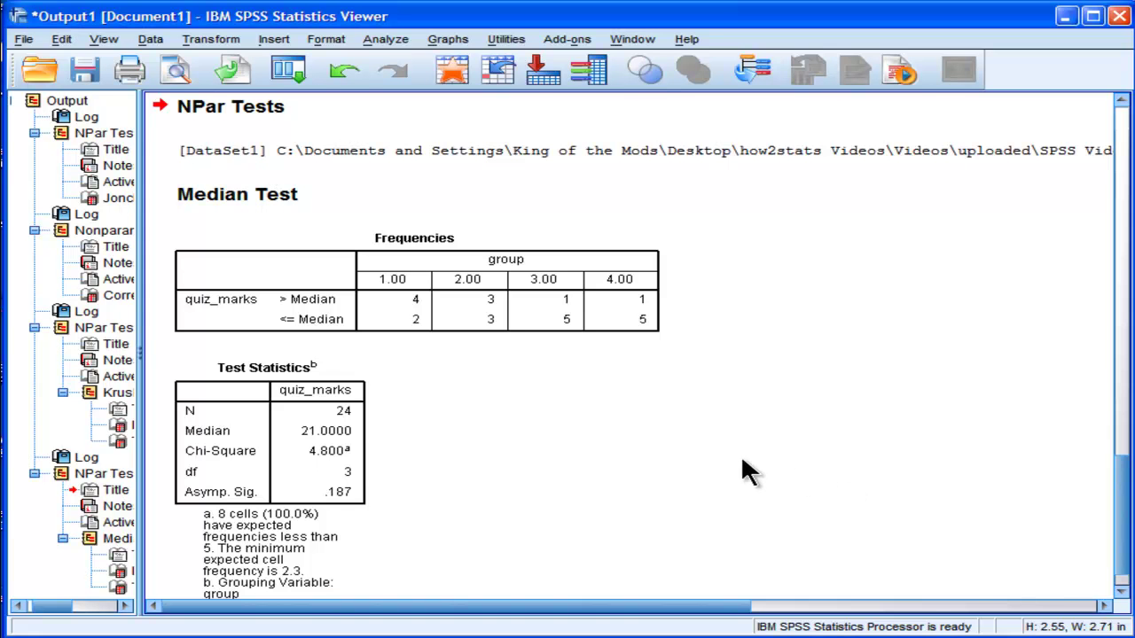
Step: Scroll around the new Median Test output and clear the quiz_marks rows 1–5 selection
scroll(404, 479, "up", 8)
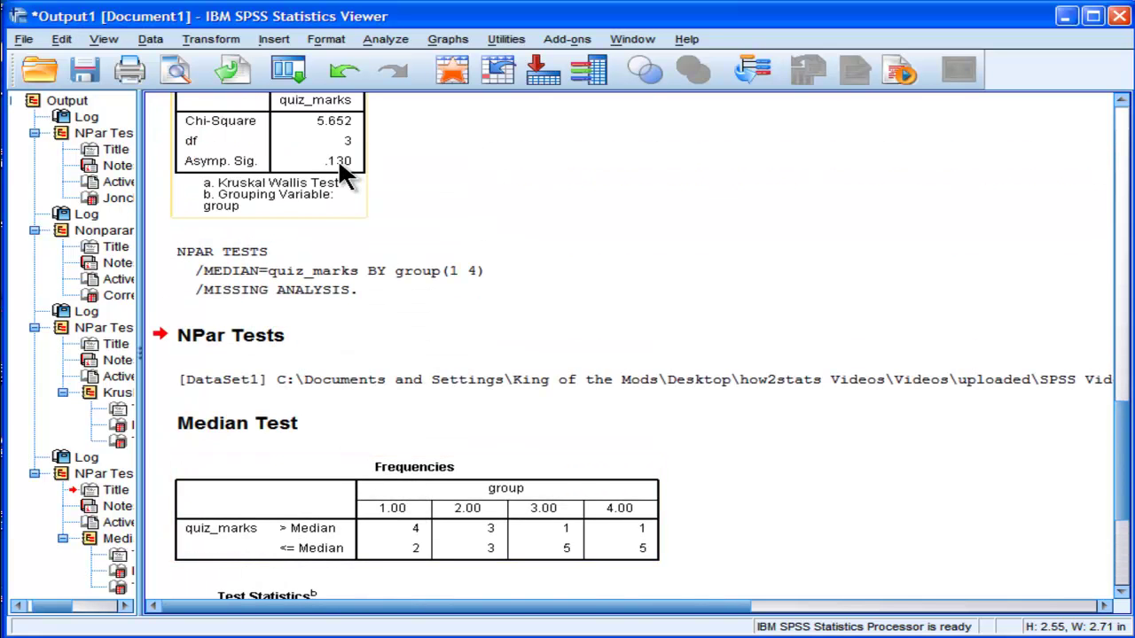
scroll(380, 417, "down", 2)
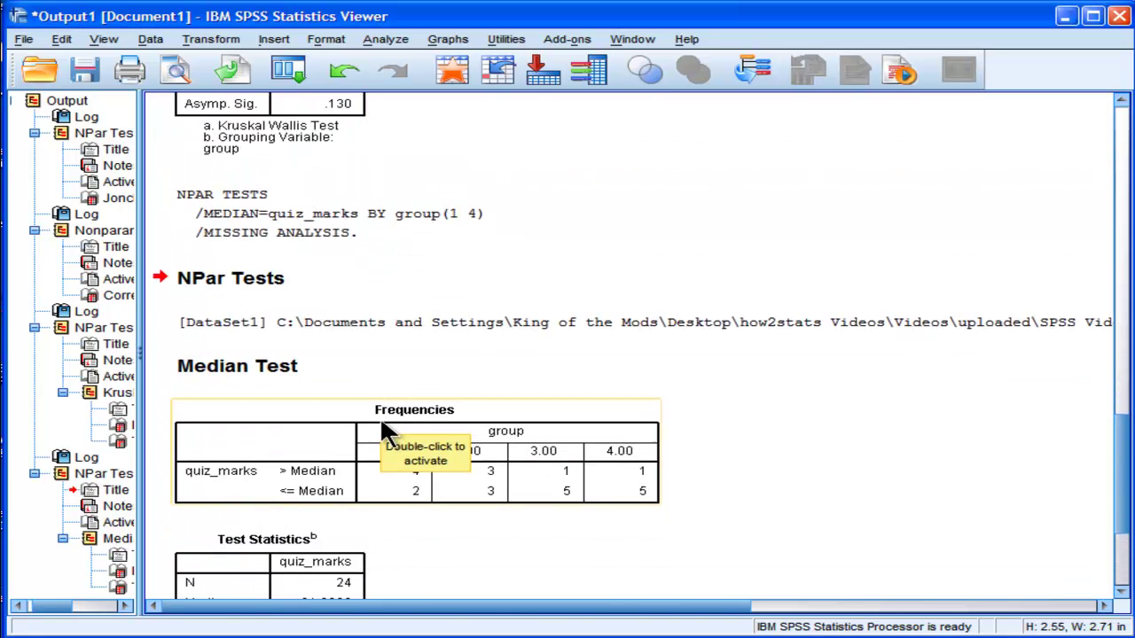
scroll(387, 451, "down", 6)
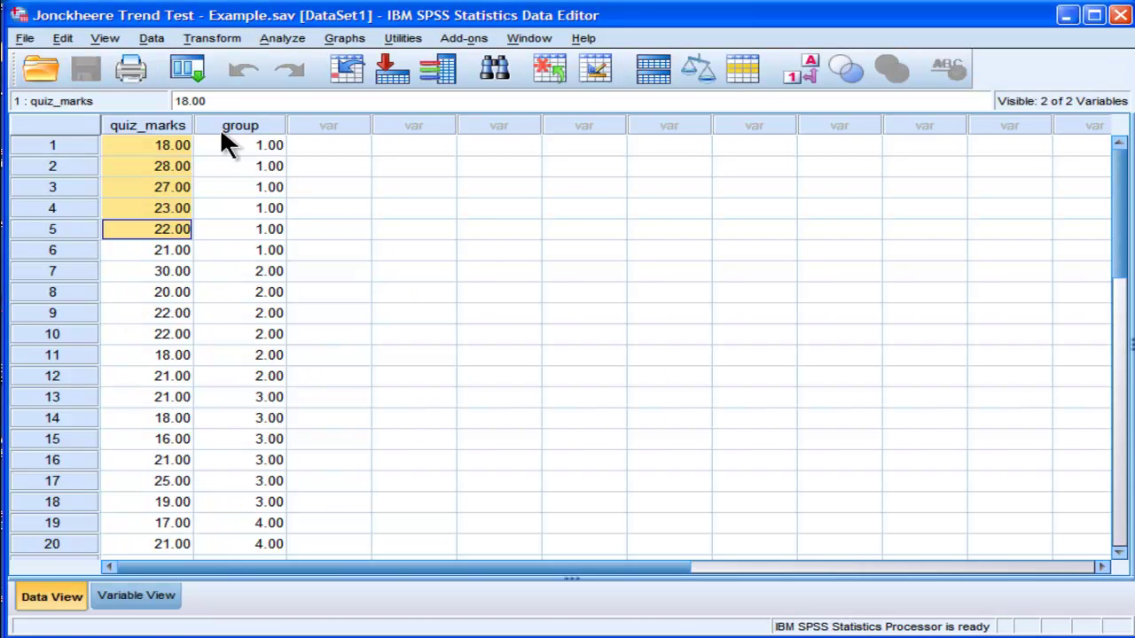
left_click(179, 147)
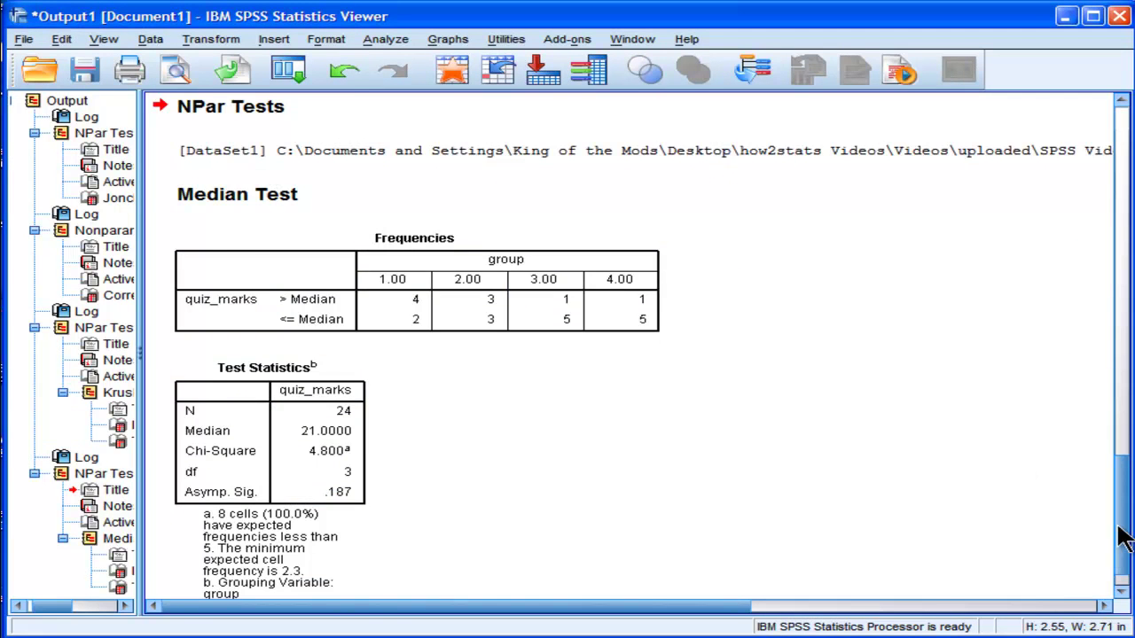
Step: Open the Kruskal-Wallis Ranks table for editing, then select the Jonckheere-Terpstra table above it
left_click_drag(1122, 537, 1002, 394)
left_click(411, 323)
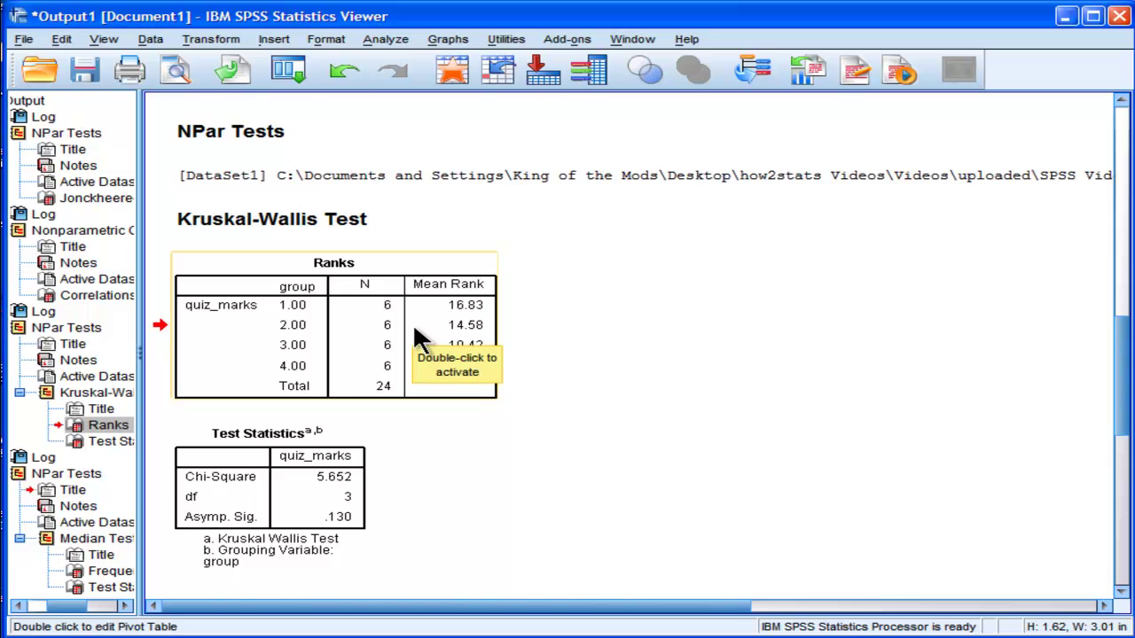
double_click(419, 337)
left_click_drag(1123, 393, 1097, 193)
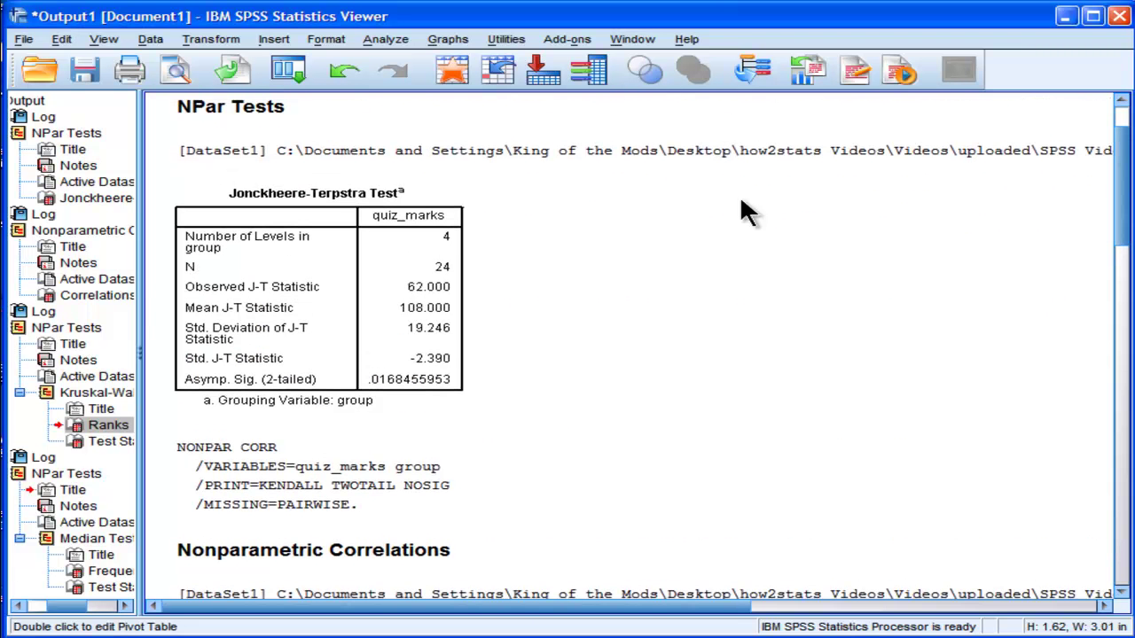
left_click(367, 213)
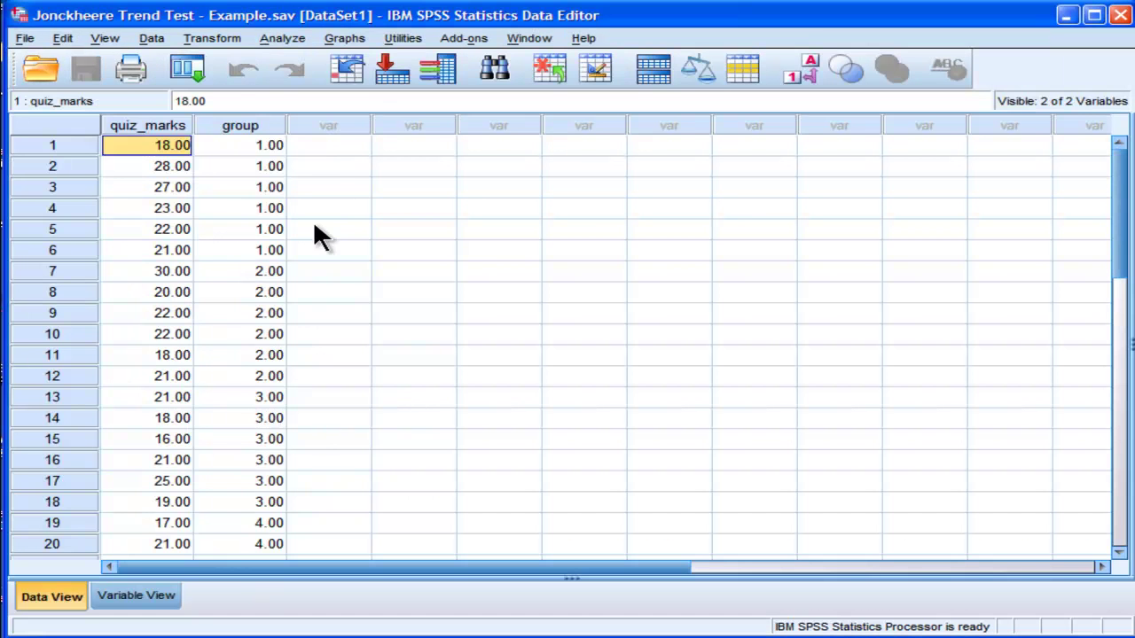
Step: Check the group values in rows 1 and 4, then select the Jonckheere-Terpstra table (J-T 62.000)
left_click(319, 149)
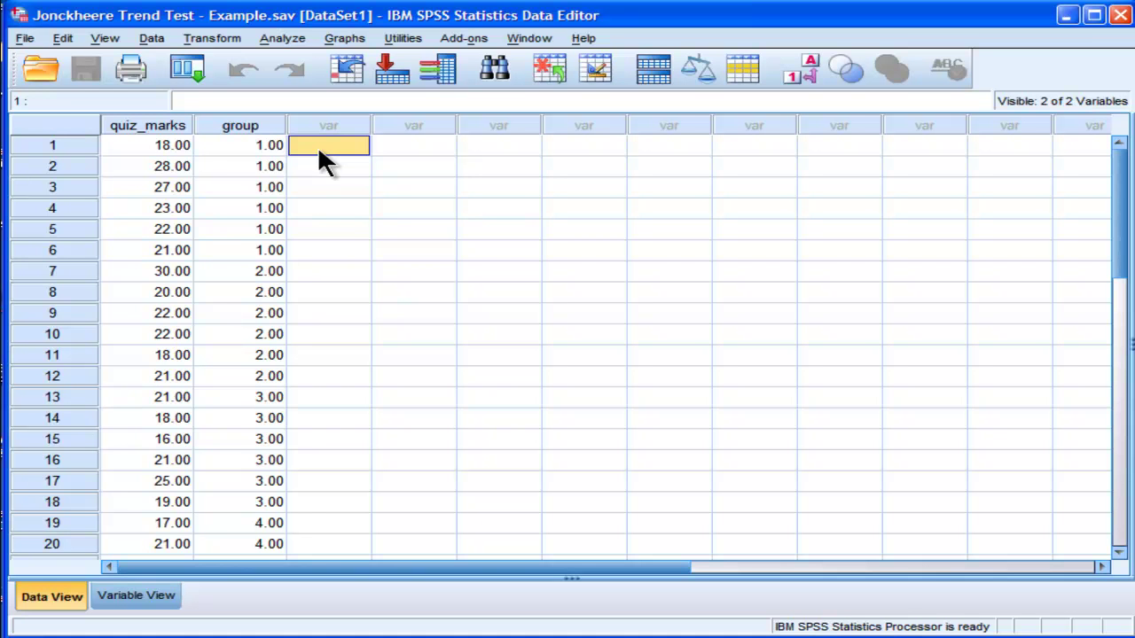
left_click(266, 149)
left_click(264, 209)
scroll(265, 226, "down", 2)
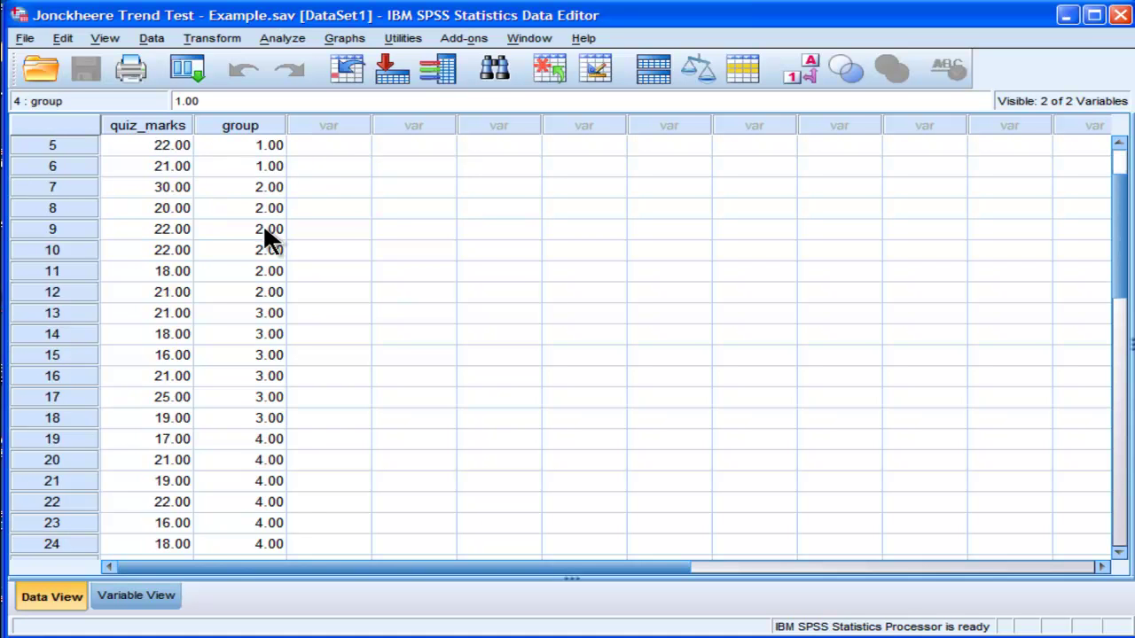
scroll(264, 229, "down", 1)
scroll(262, 229, "up", 3)
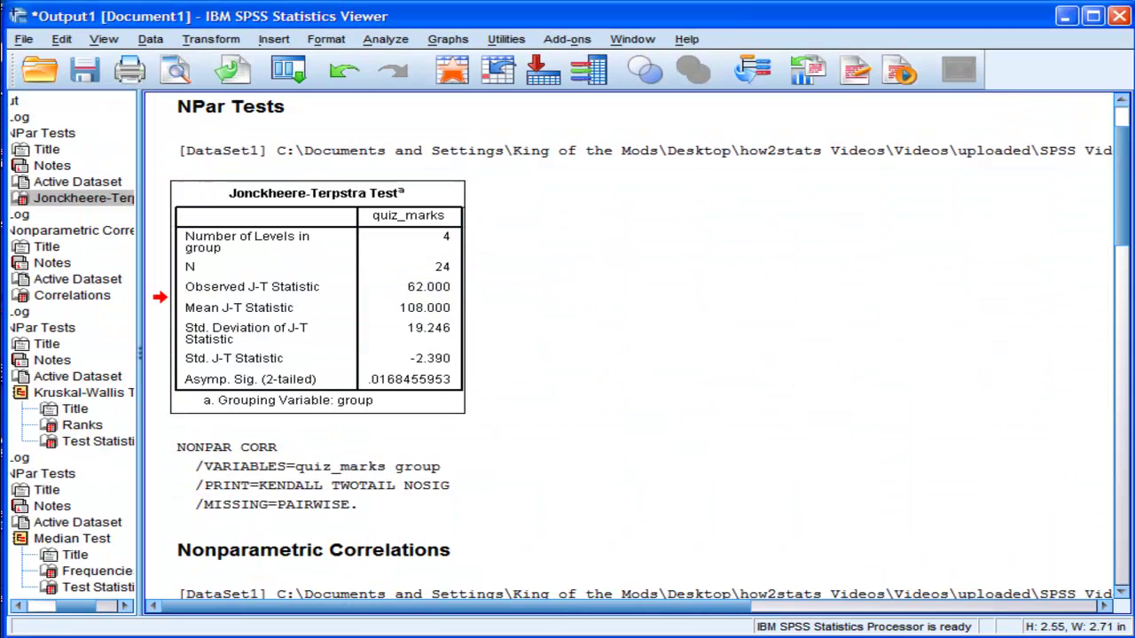
left_click(309, 262)
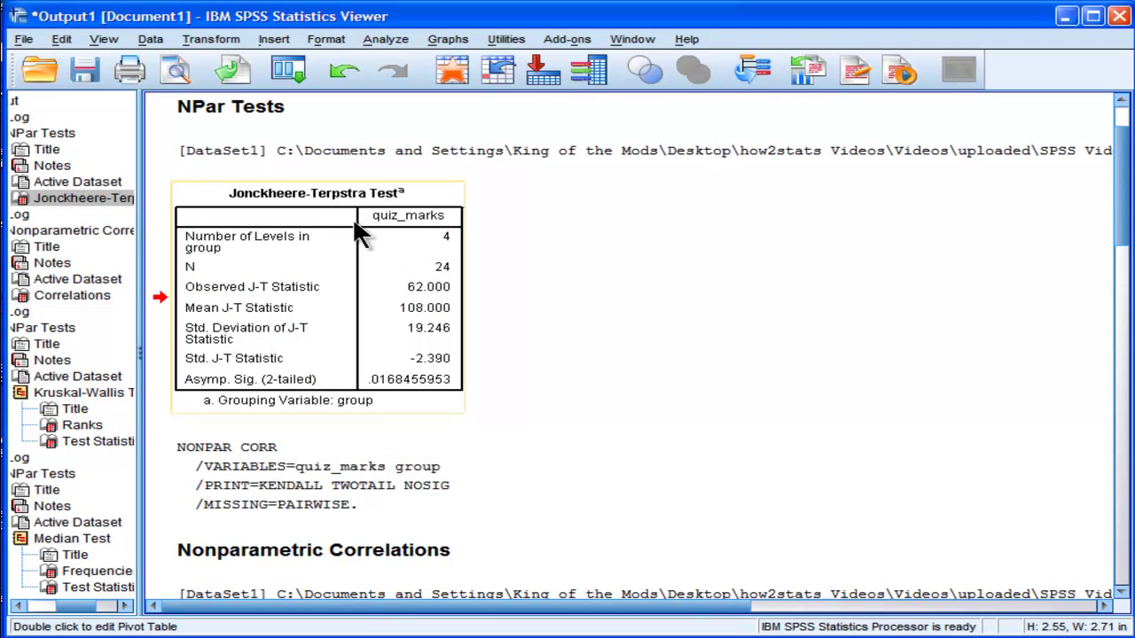
Step: Run a Univariate GLM with quiz_marks as dependent variable and group as fixed factor
left_click(398, 636)
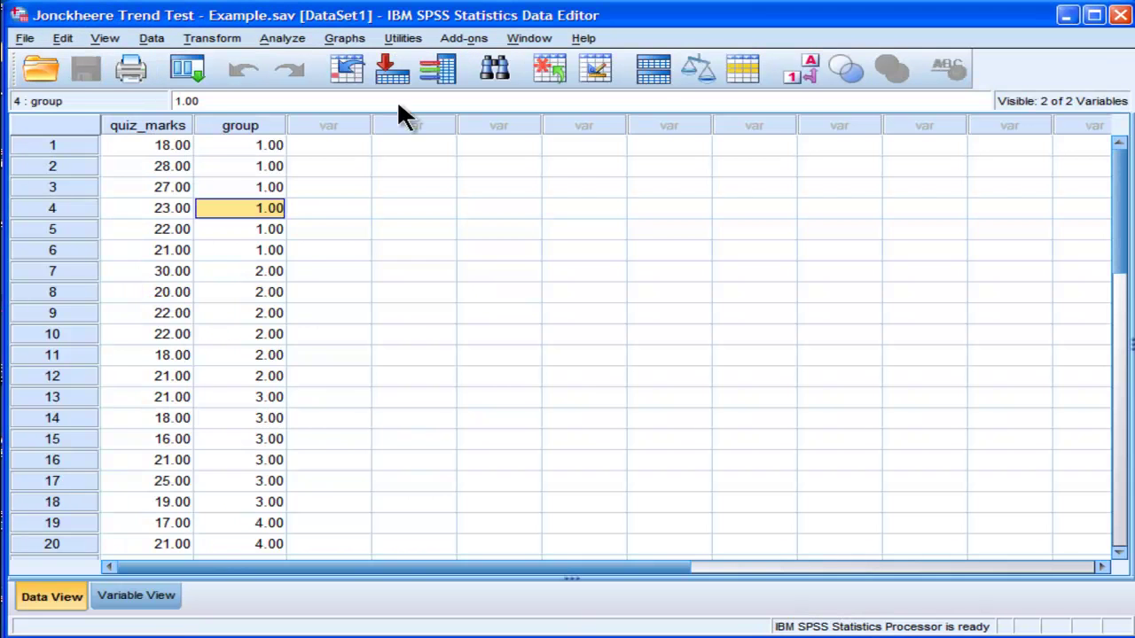
left_click(282, 39)
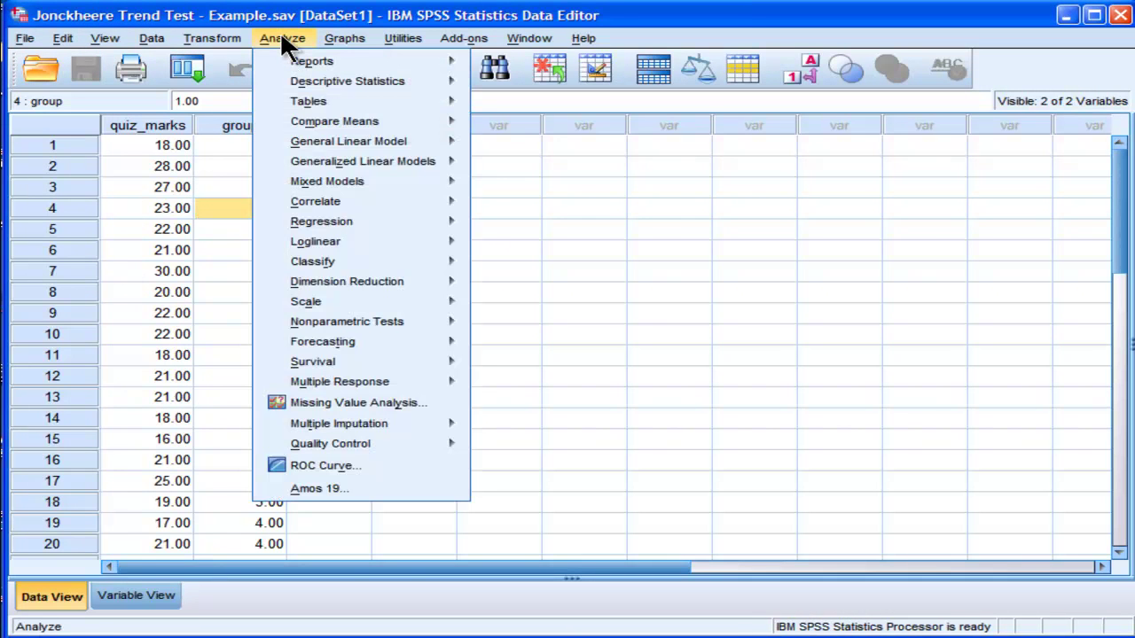
mouse_move(416, 152)
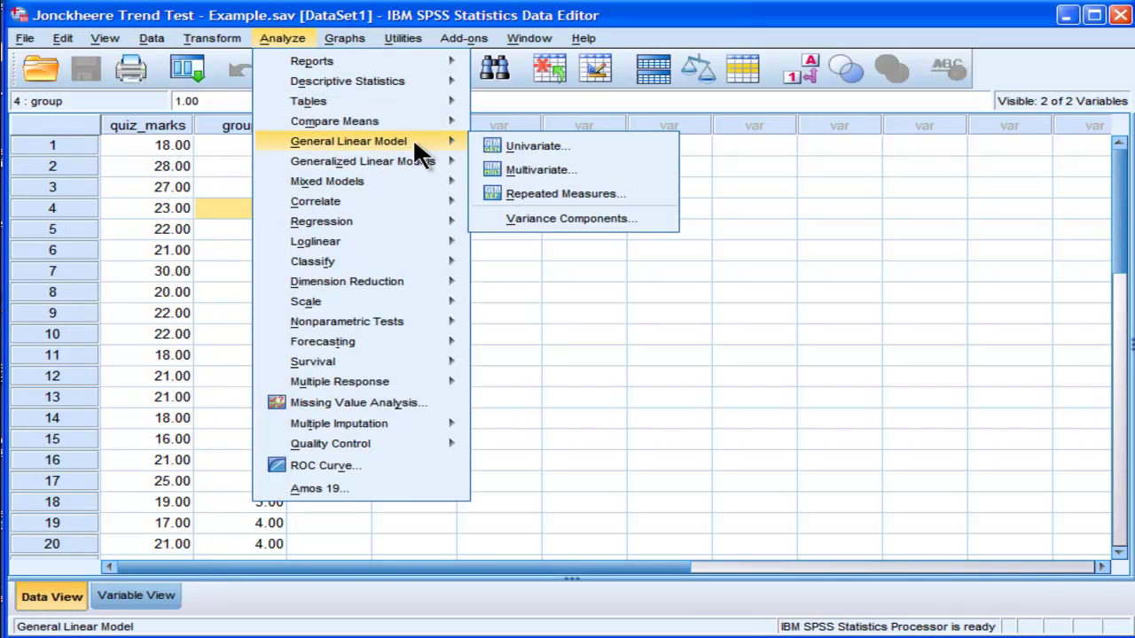
left_click(491, 145)
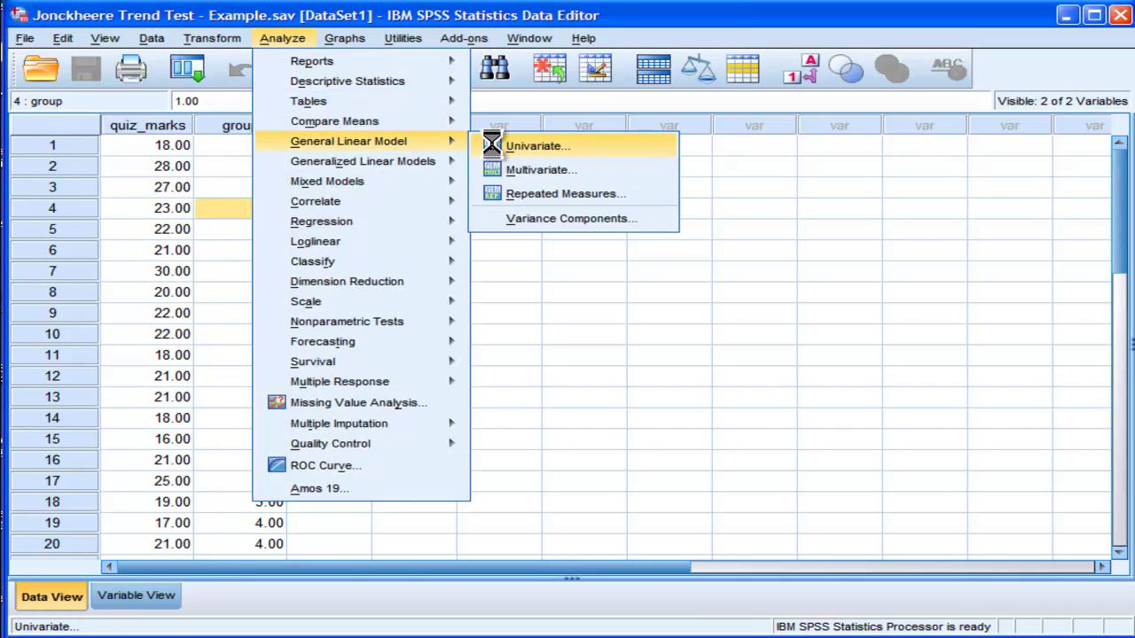
left_click(527, 193)
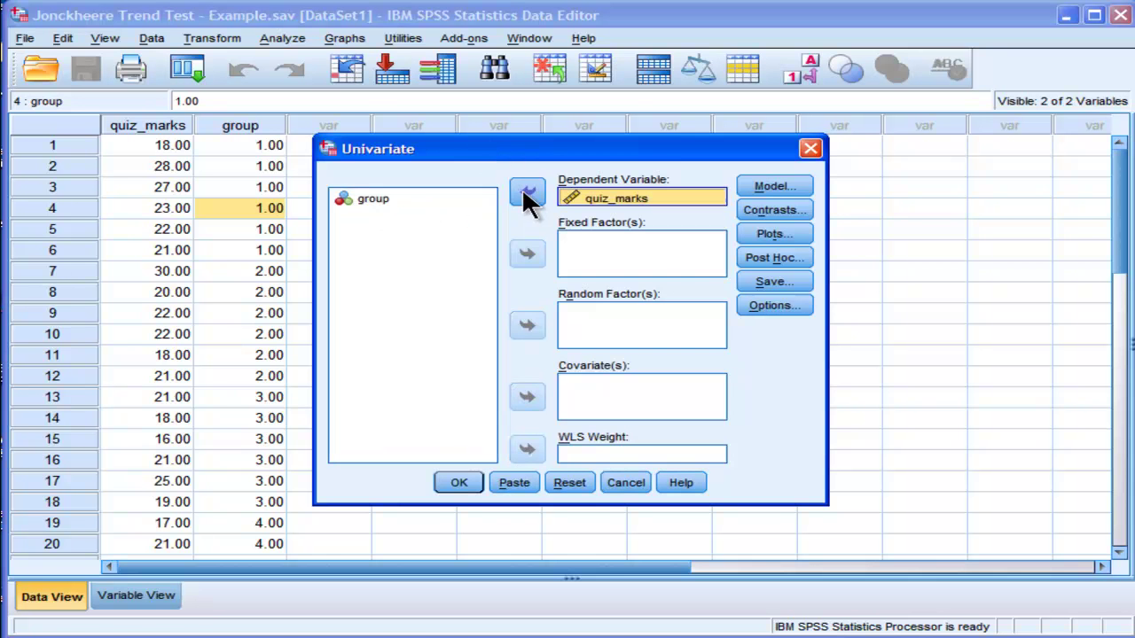
left_click(426, 199)
left_click(528, 254)
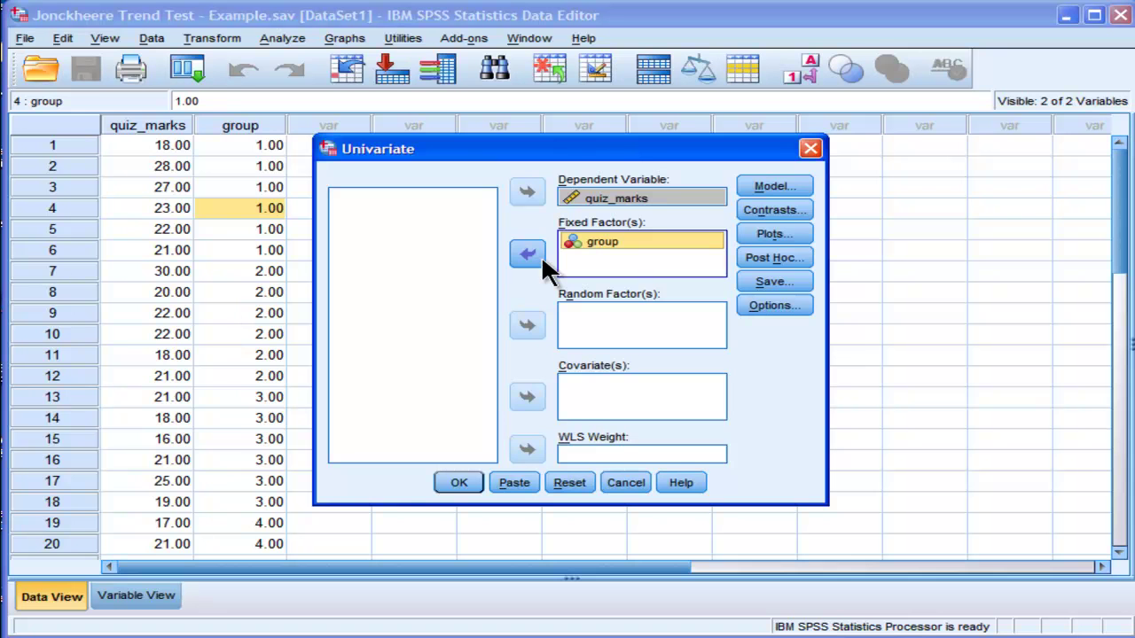
left_click(460, 483)
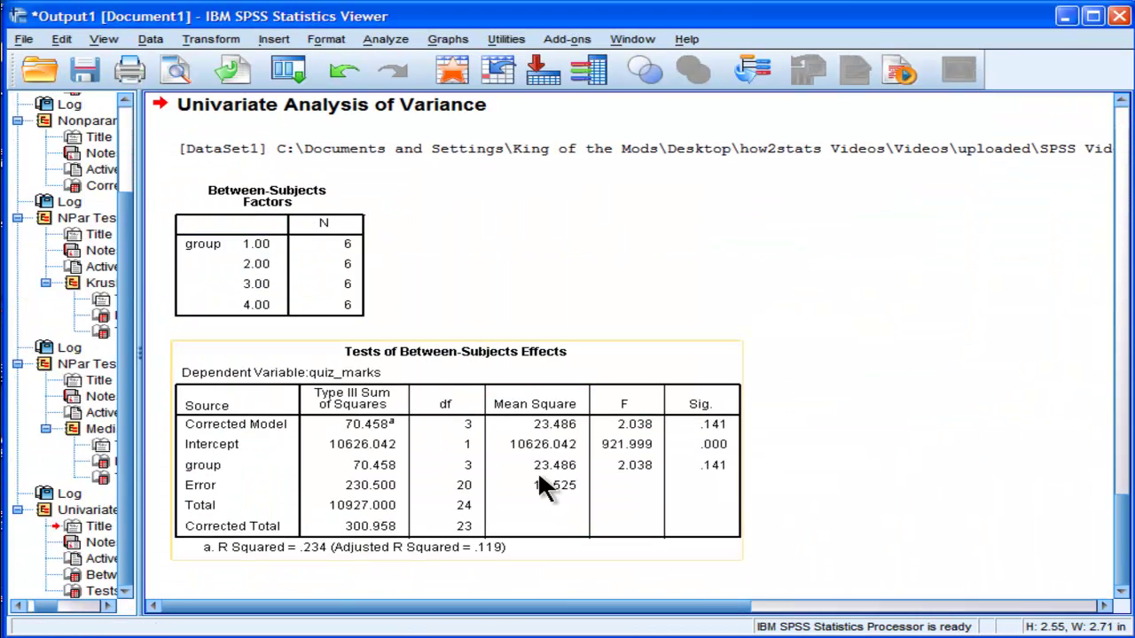
Step: Select and re-examine the Tests of Between-Subjects Effects table, scrolling through the UNIANOVA output
left_click(366, 450)
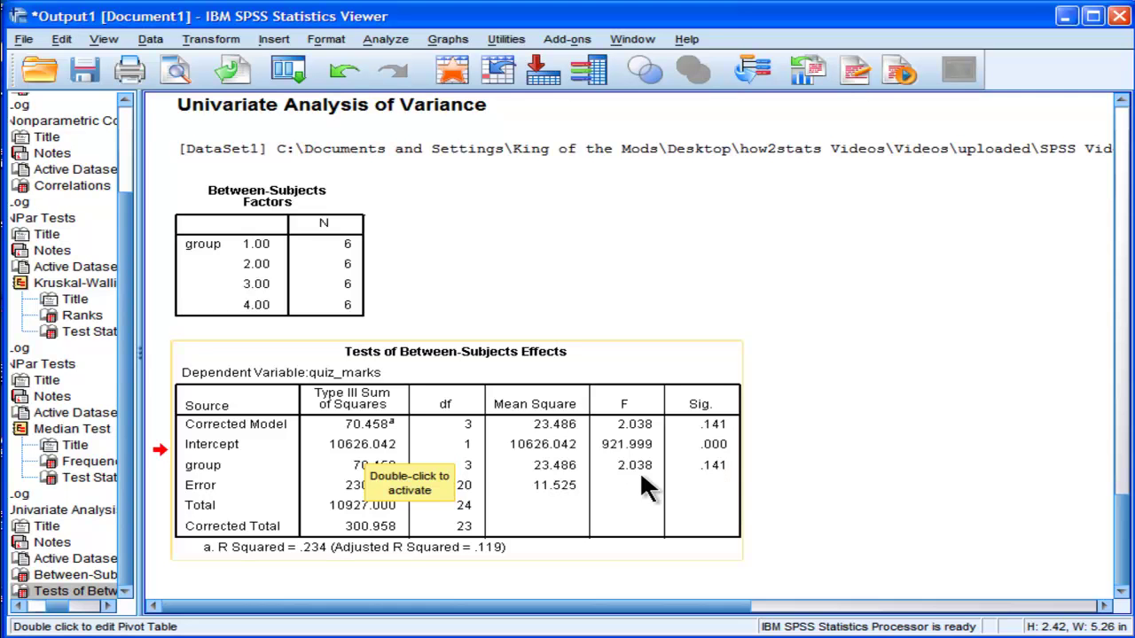
left_click(890, 524)
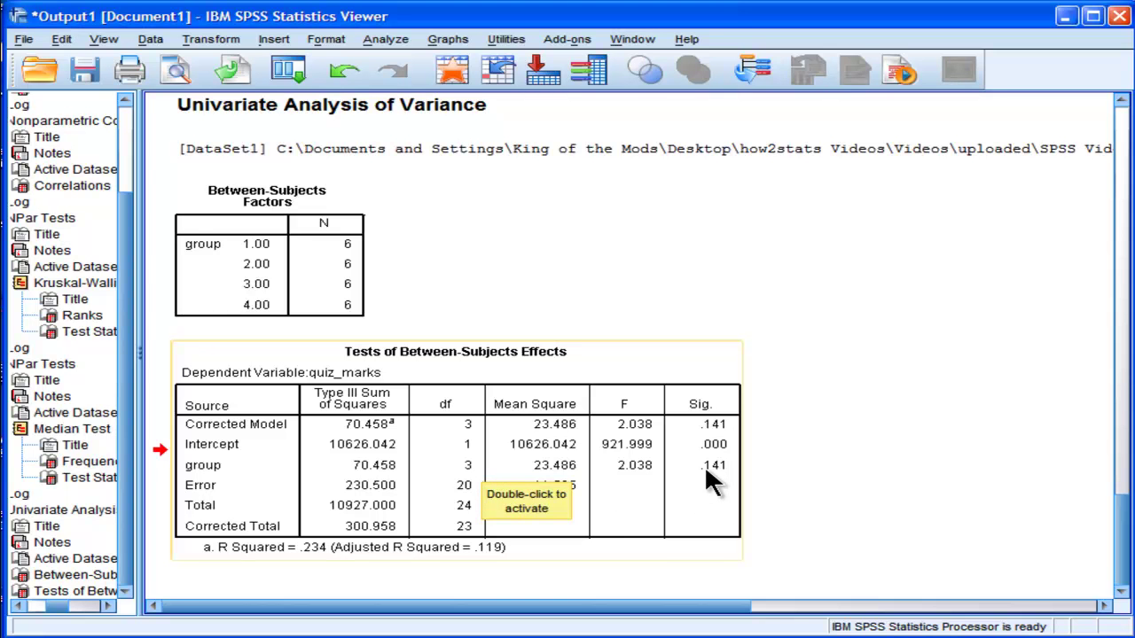
scroll(929, 450, "up", 1)
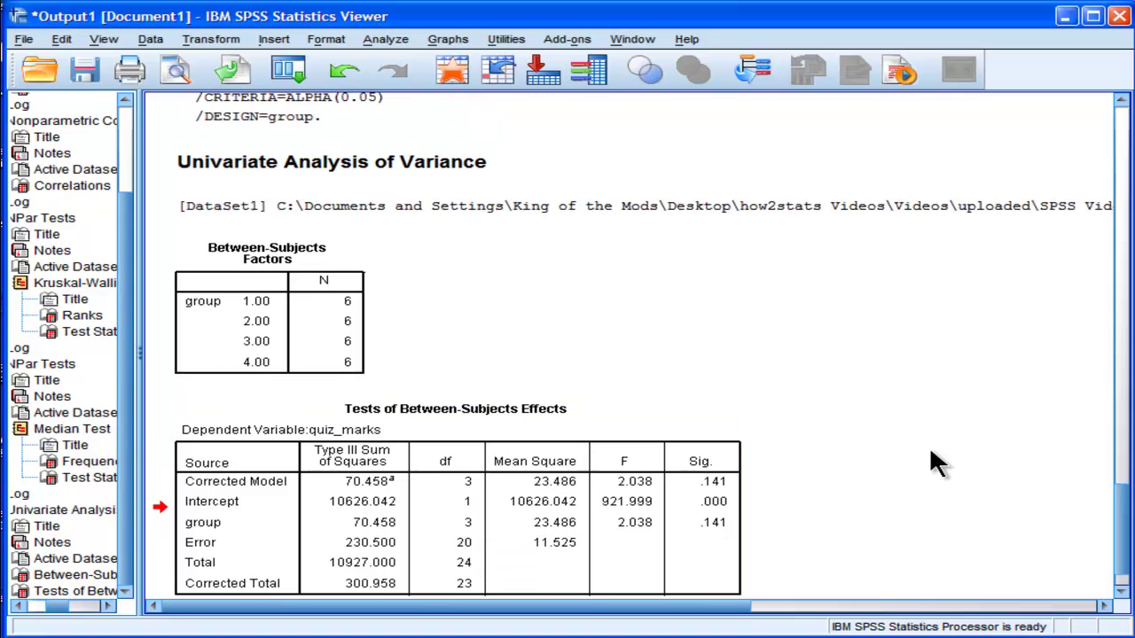
scroll(929, 446, "down", 1)
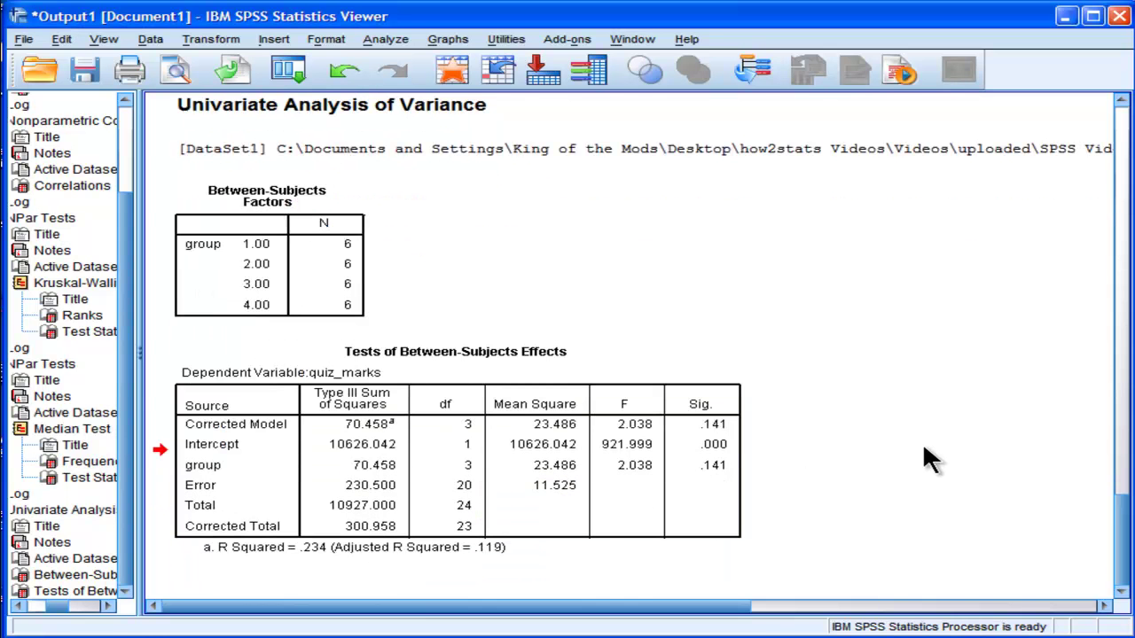
left_click(534, 473)
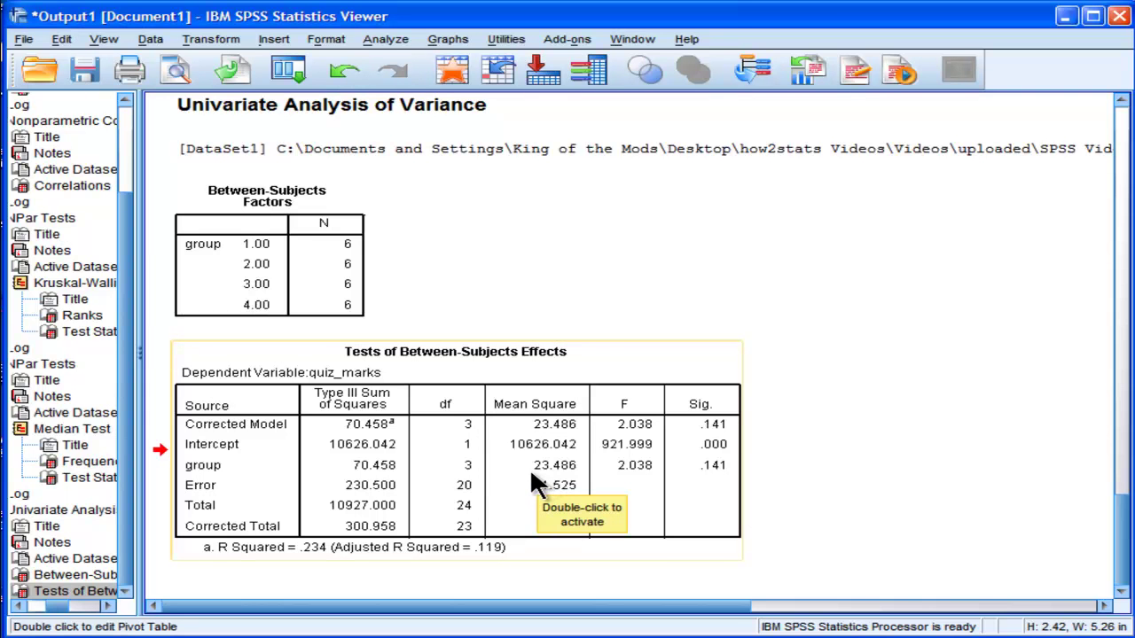
left_click(869, 480)
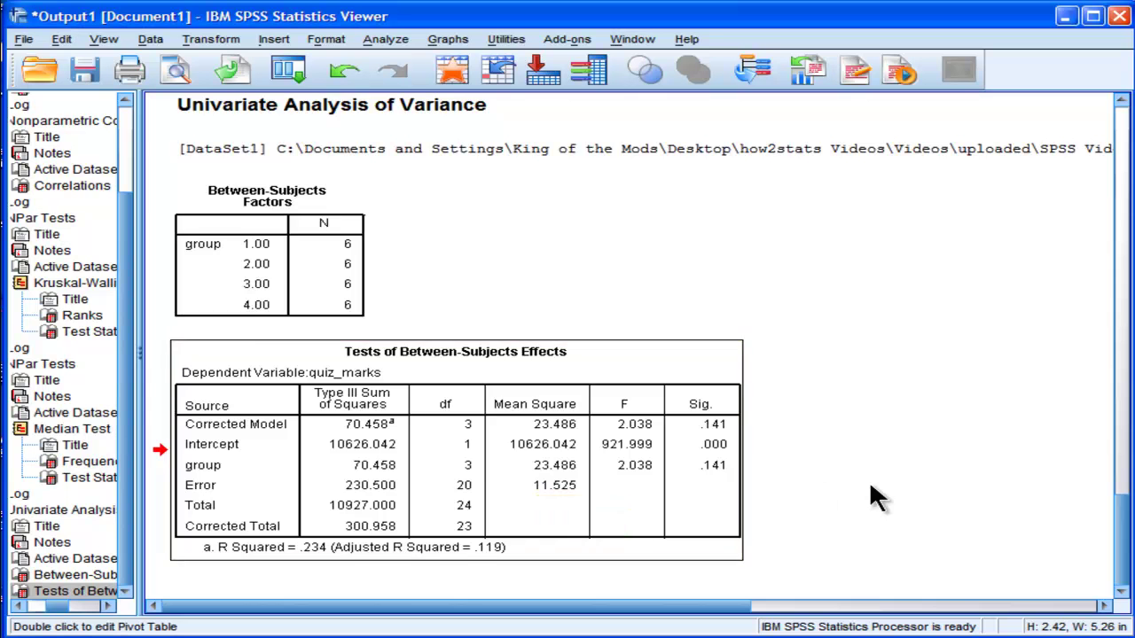
scroll(870, 473, "up", 2)
scroll(873, 479, "up", 3)
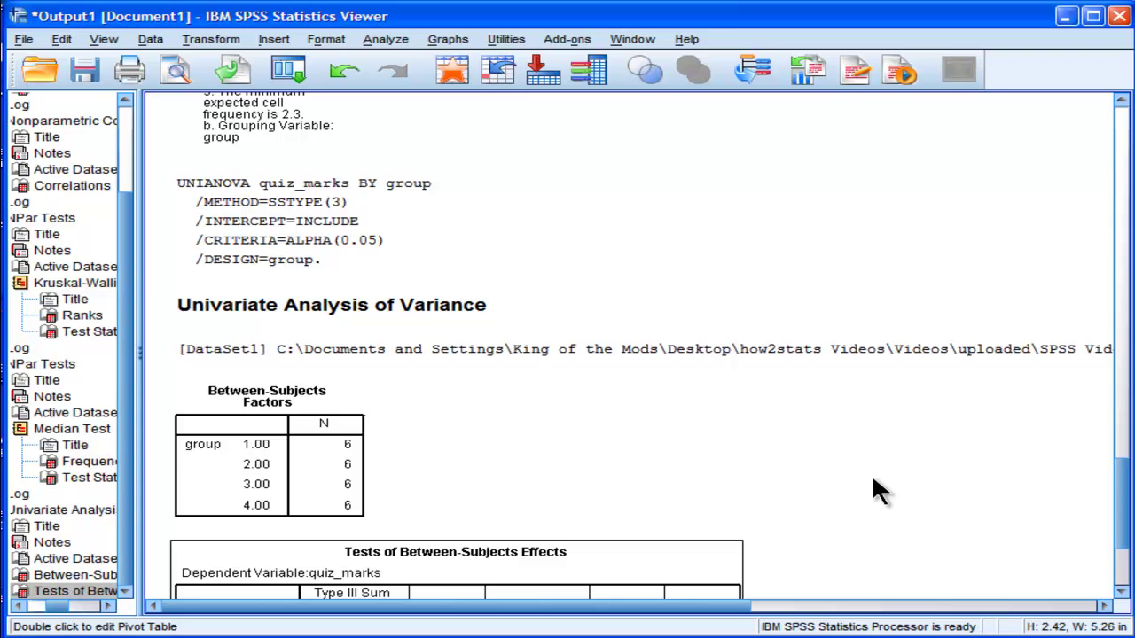
Step: Mark each group's cases (group 1 rows 1–5, group 2 rows 7–12, then the rest), then scroll the ANOVA output
key("alt+Tab")
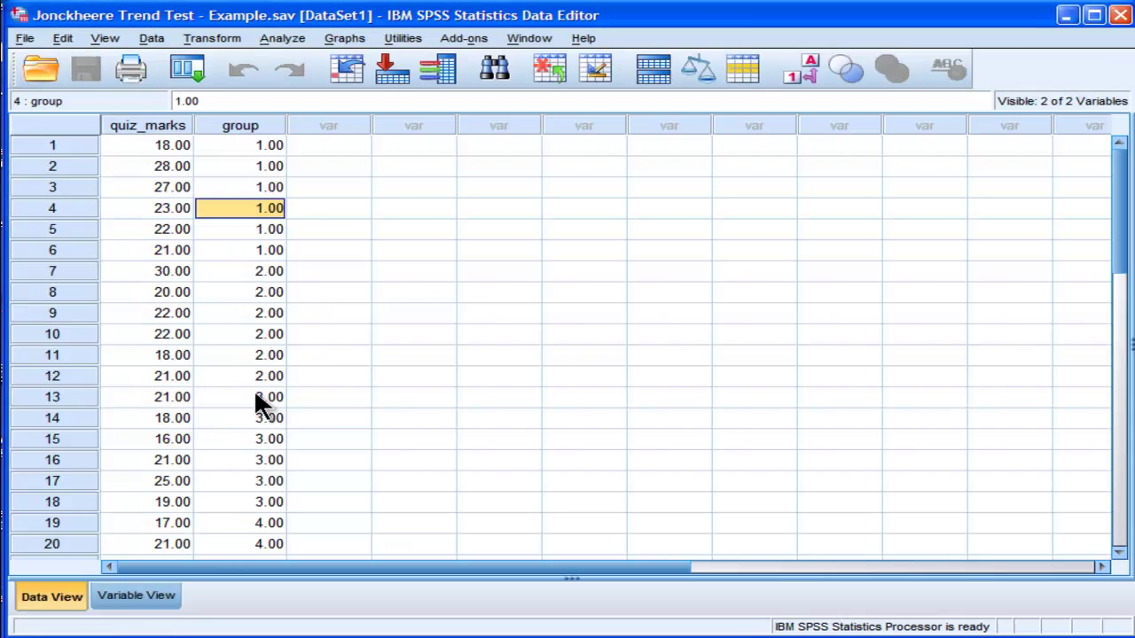
left_click(266, 145)
left_click_drag(277, 142, 286, 221)
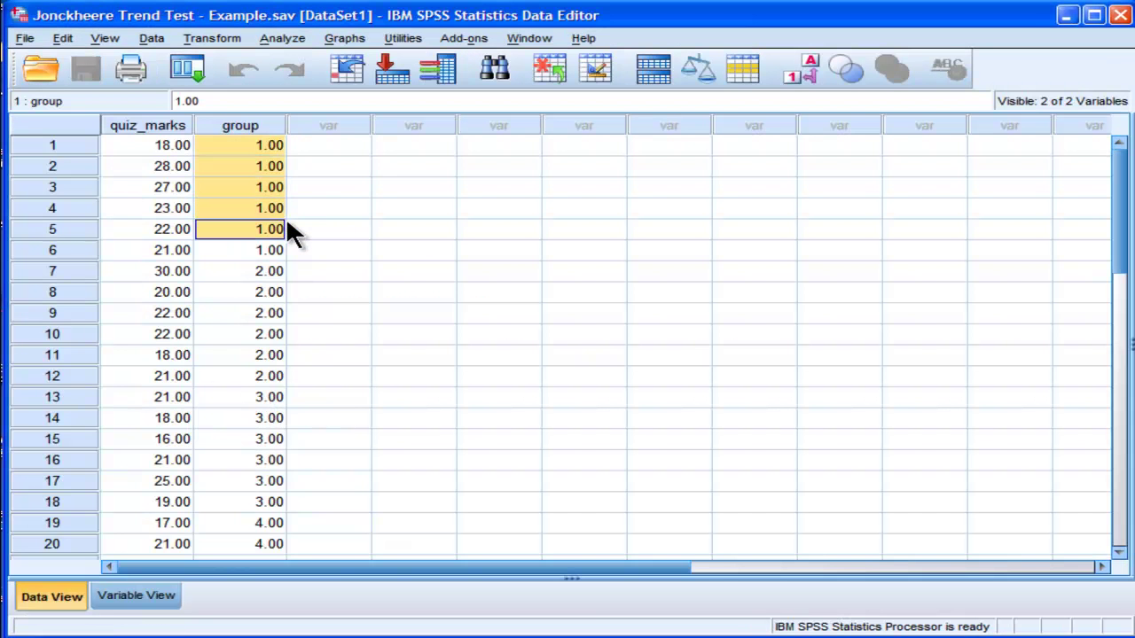
left_click_drag(252, 271, 250, 376)
left_click_drag(246, 398, 288, 566)
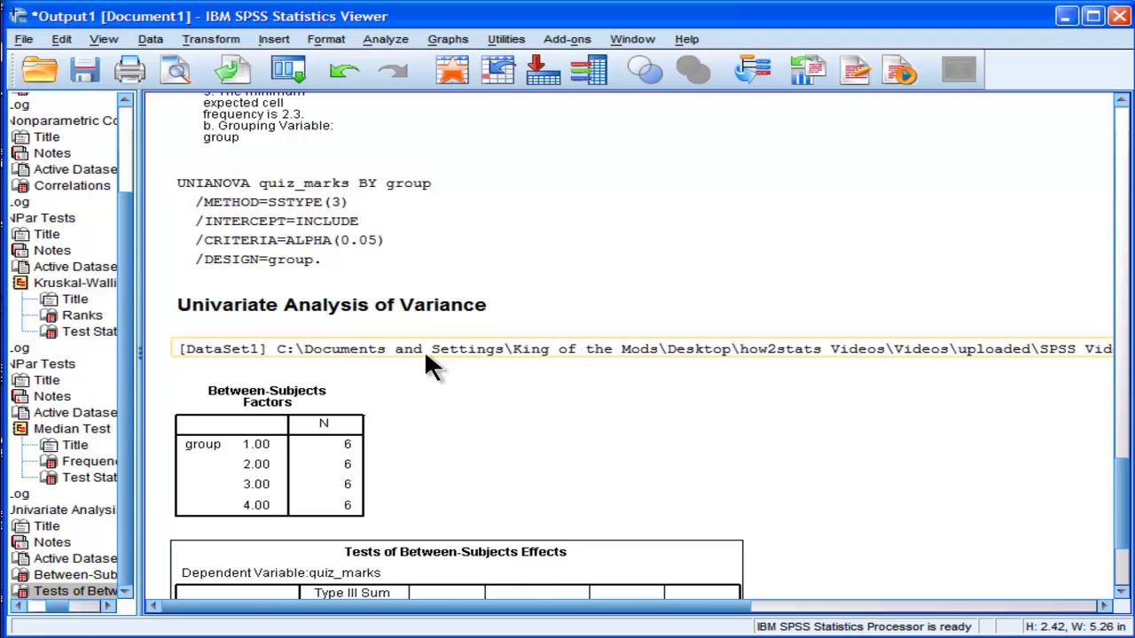
scroll(444, 337, "up", 2)
scroll(456, 354, "down", 3)
scroll(462, 366, "down", 3)
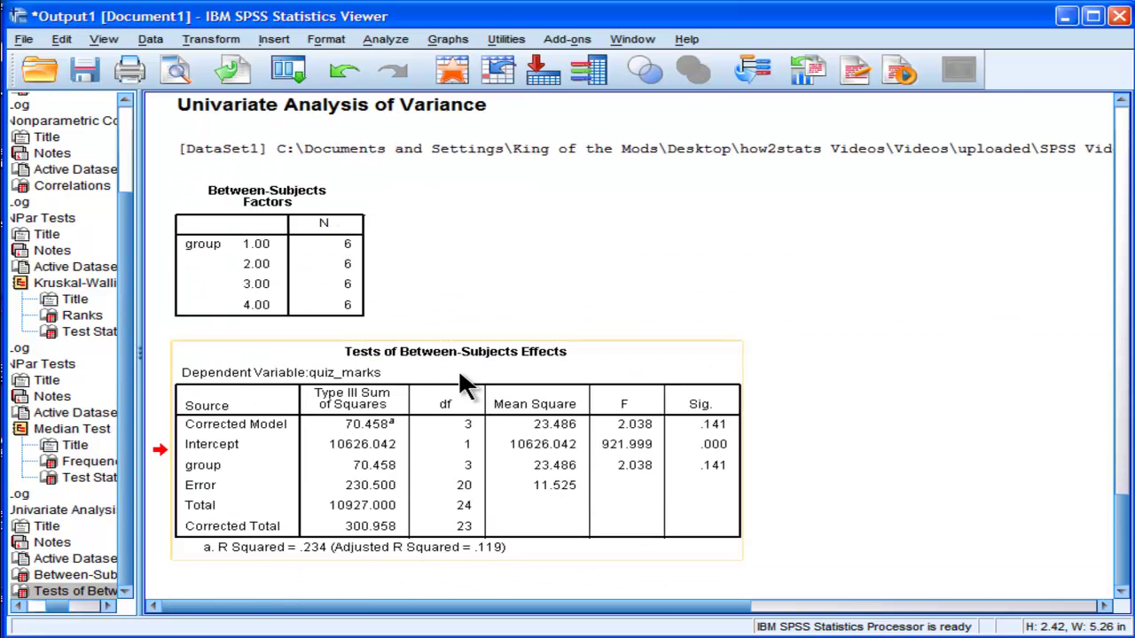